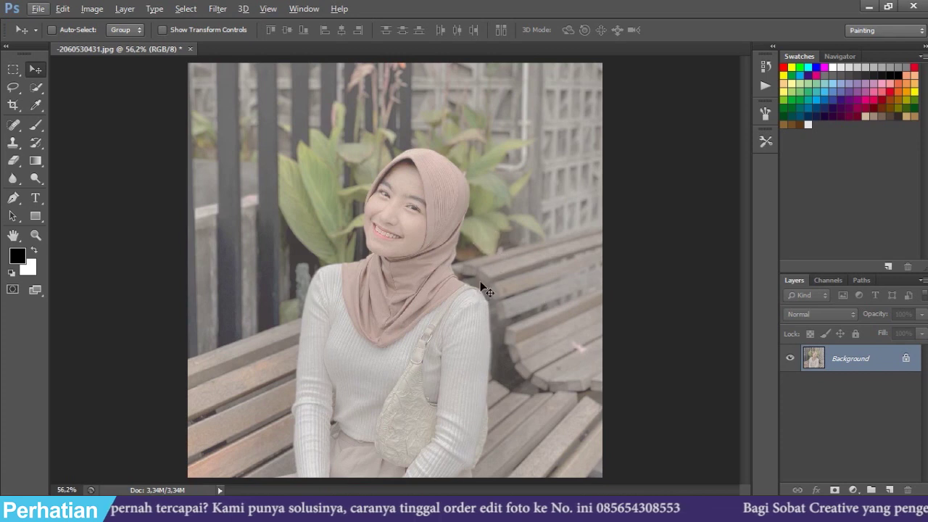
pyautogui.scroll(-2, 482, 280)
pyautogui.scroll(5, 484, 278)
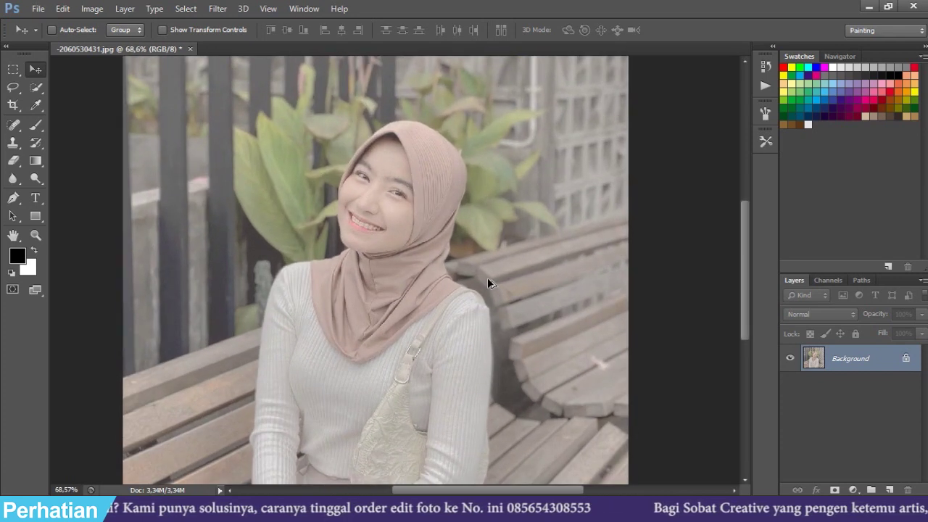
pyautogui.scroll(-2, 489, 280)
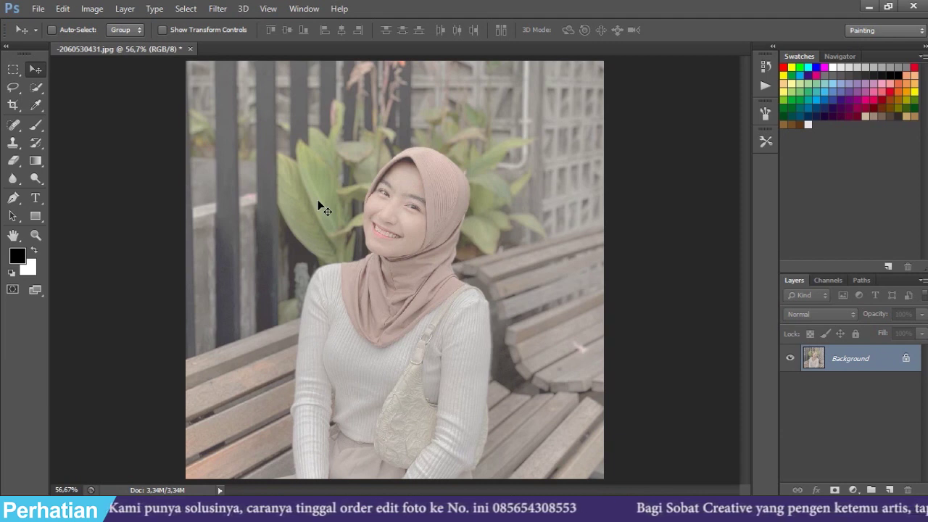
pyautogui.click(716, 329)
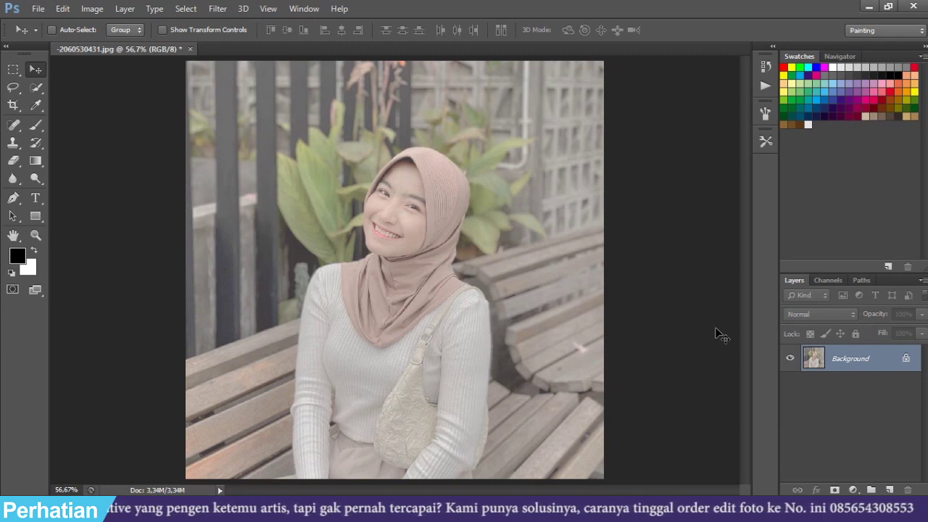
pyautogui.click(670, 280)
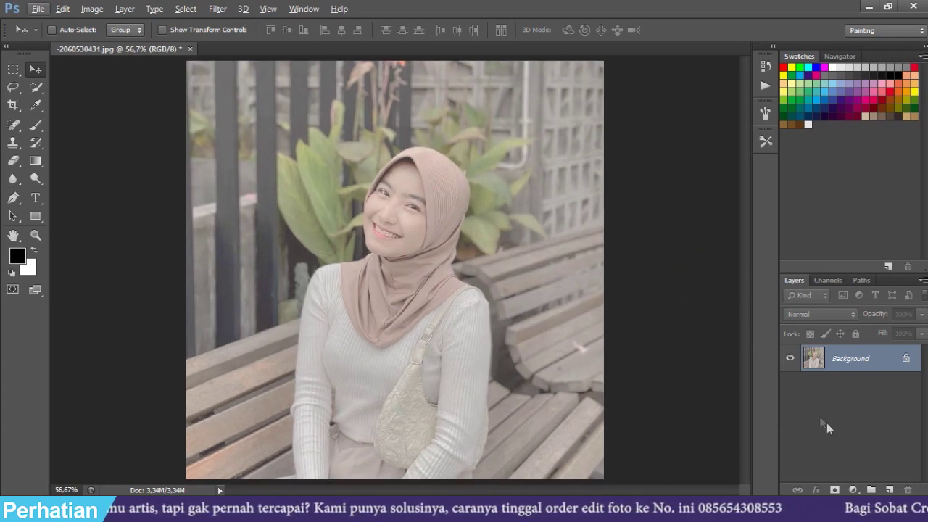
# - Add a Levels adjustment layer with the RGB shadow input at 51, and compare the photo with and without it
pyautogui.click(853, 490)
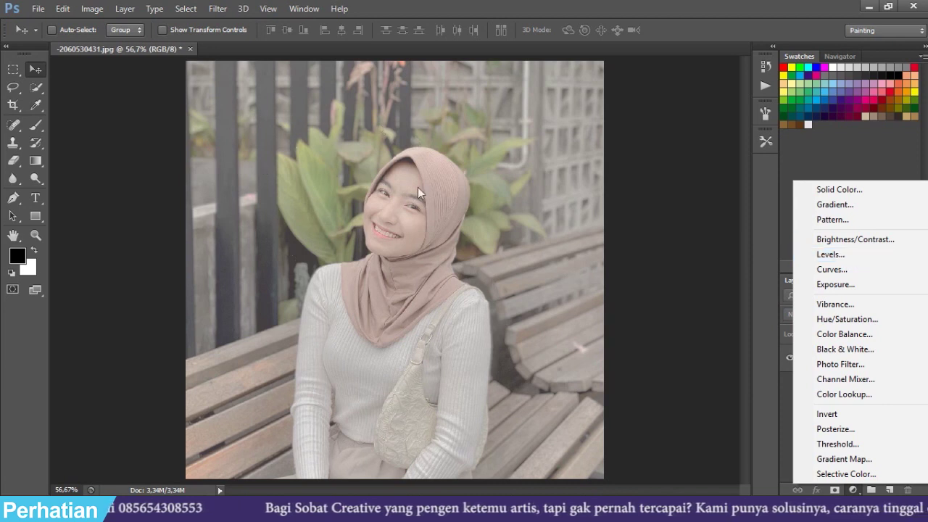
pyautogui.click(830, 254)
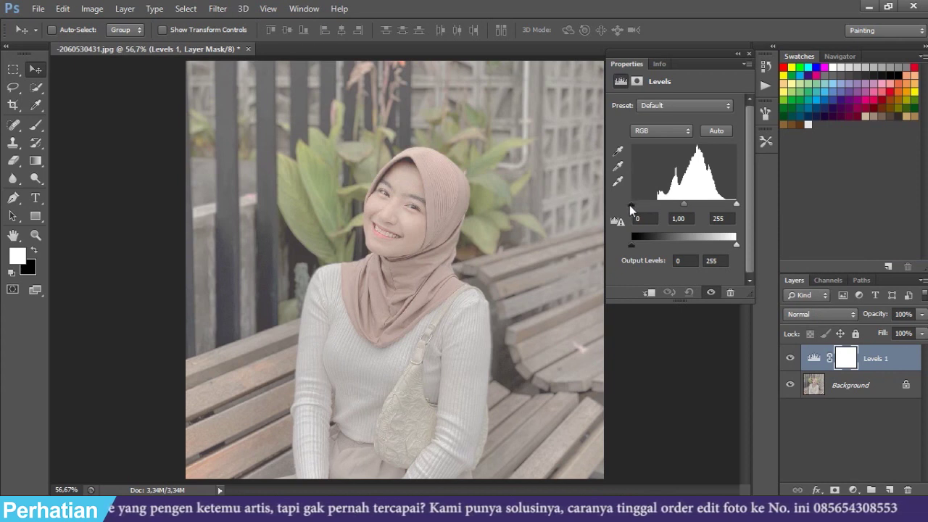
pyautogui.moveTo(631, 205); pyautogui.dragTo(648, 206)
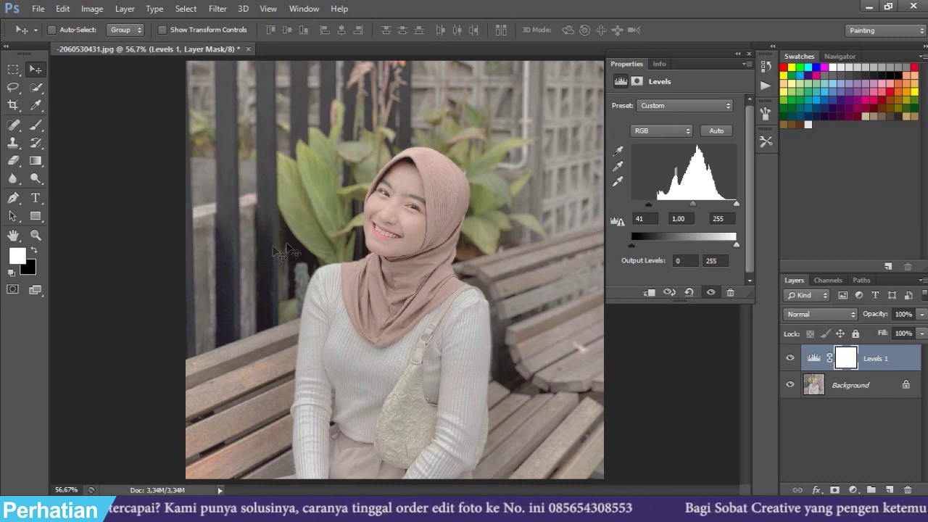
pyautogui.moveTo(654, 209); pyautogui.dragTo(656, 210)
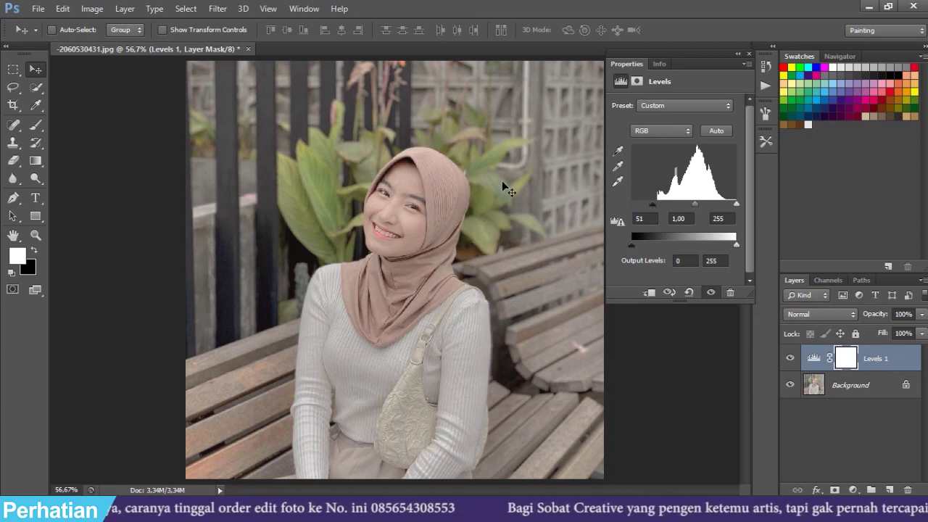
pyautogui.click(750, 53)
pyautogui.click(789, 359)
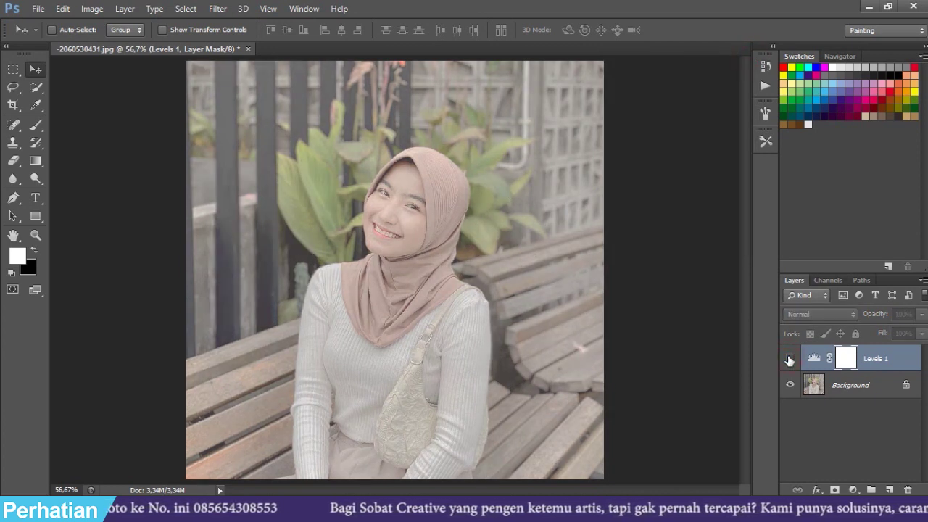
pyautogui.click(789, 359)
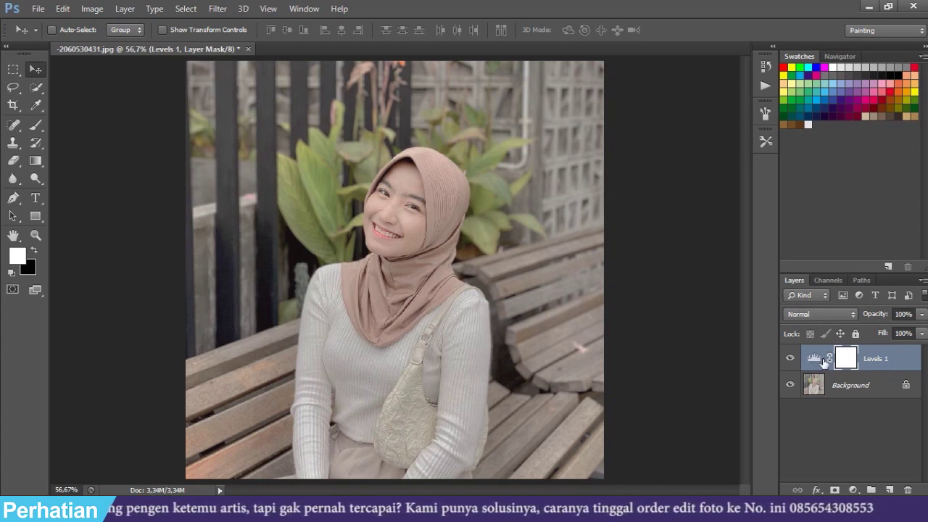
# - Add a Hue/Saturation adjustment layer above the Levels layer and set the Master saturation to +17
pyautogui.click(852, 491)
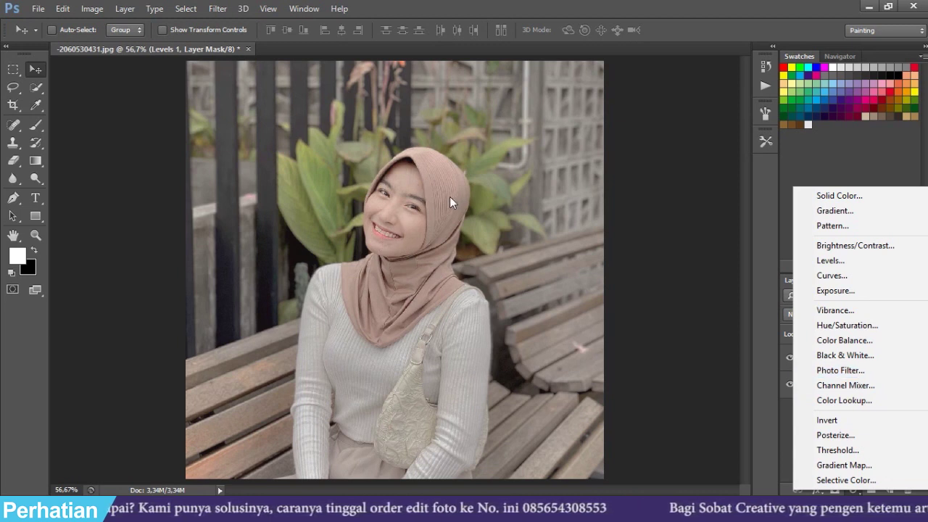
pyautogui.click(879, 326)
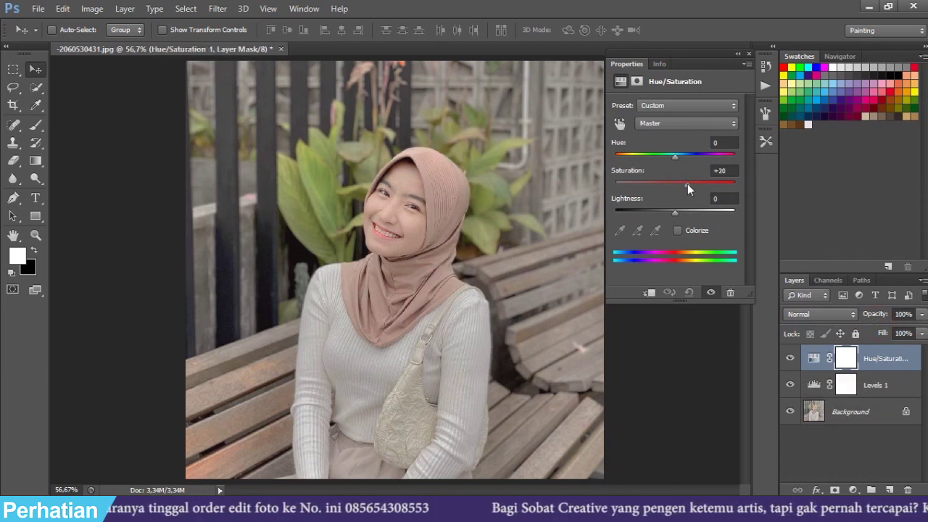
pyautogui.moveTo(688, 183); pyautogui.dragTo(685, 184)
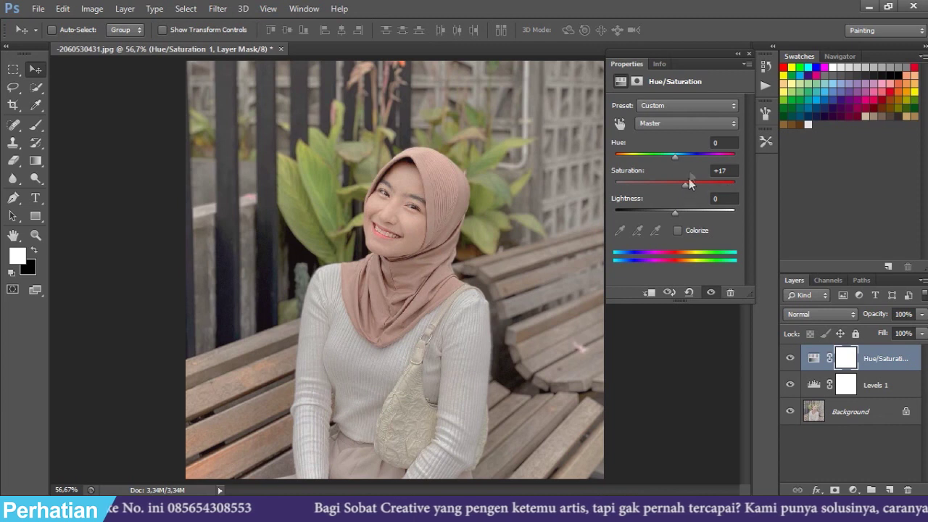
pyautogui.click(751, 54)
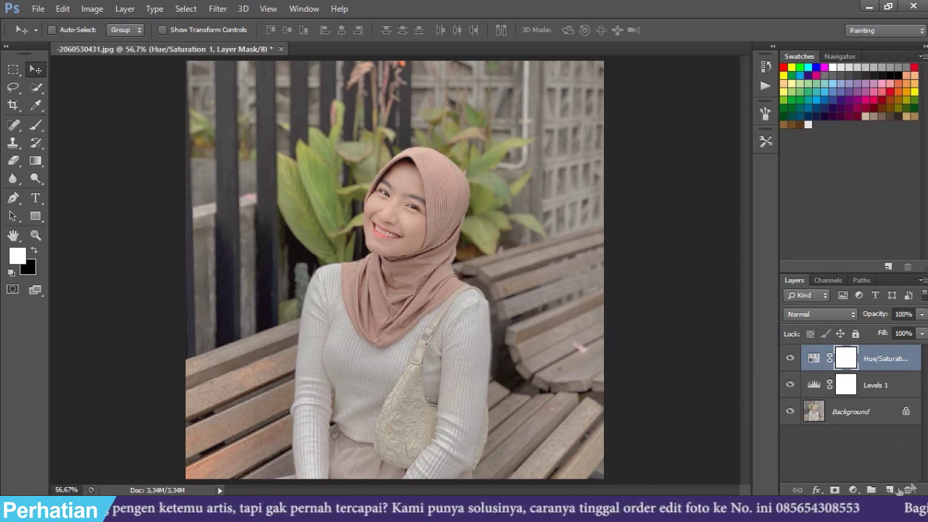
# - Add a Color Balance adjustment layer with midtones Cyan-Red +11, Magenta-Green +5 and Yellow-Blue -15, and compare the photo with and without it
pyautogui.click(853, 490)
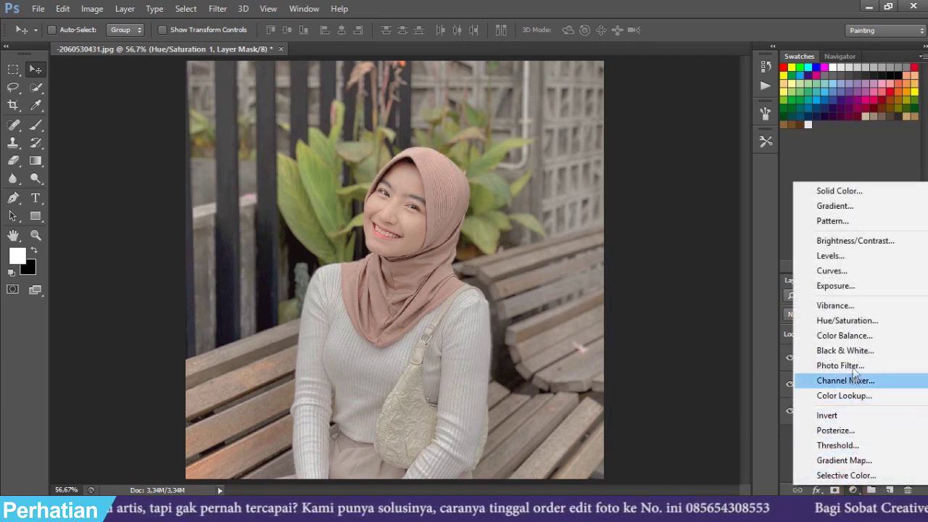
pyautogui.click(854, 338)
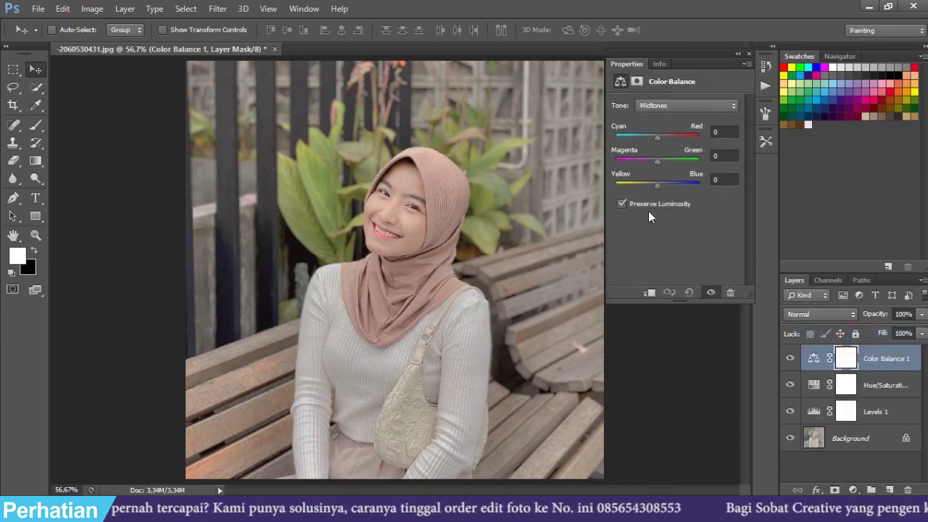
pyautogui.moveTo(660, 137); pyautogui.dragTo(664, 137)
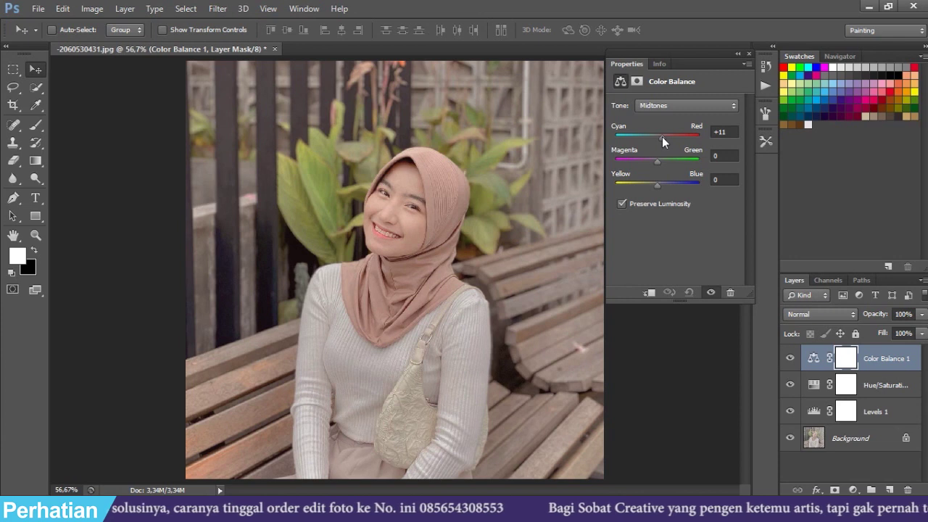
pyautogui.moveTo(658, 163); pyautogui.dragTo(660, 165)
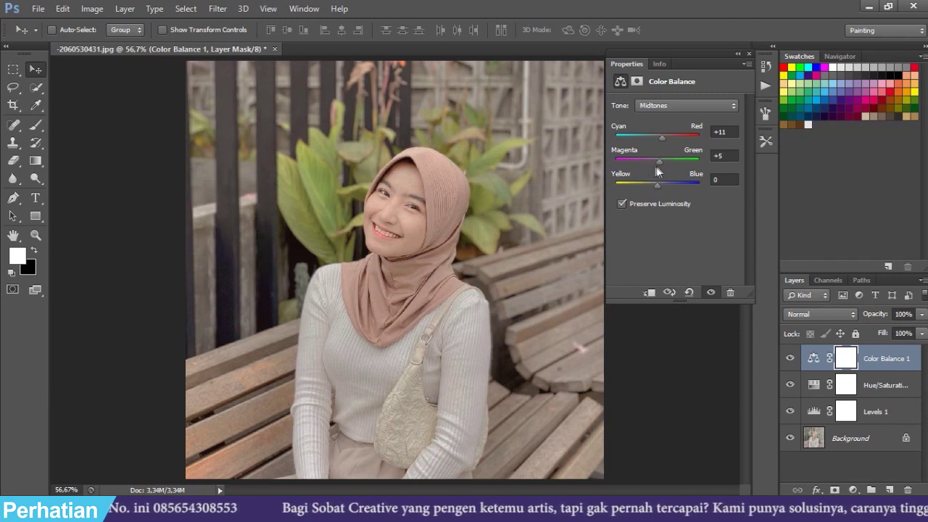
pyautogui.moveTo(657, 184); pyautogui.dragTo(651, 185)
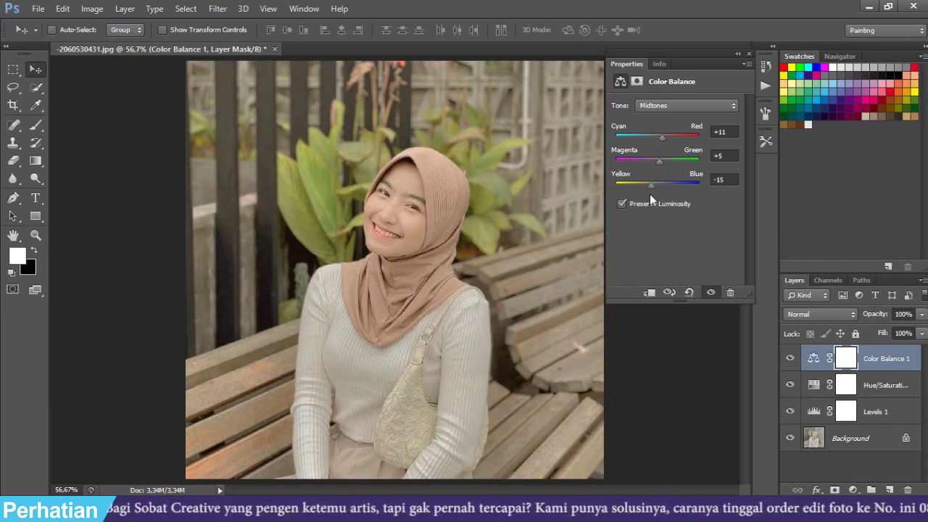
pyautogui.click(749, 54)
pyautogui.click(790, 358)
pyautogui.click(789, 359)
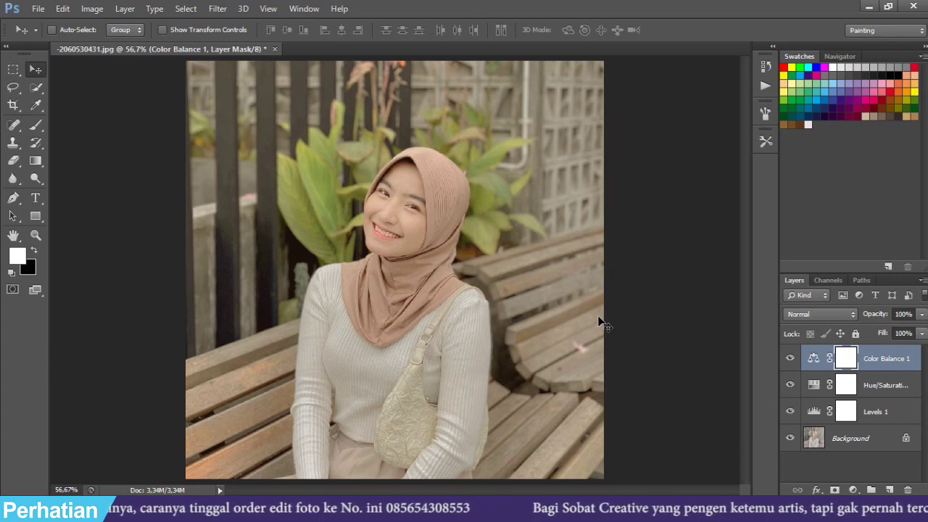
# - Add a Brightness/Contrast adjustment layer with brightness 10 and contrast 42, and compare the photo with and without it
pyautogui.click(853, 490)
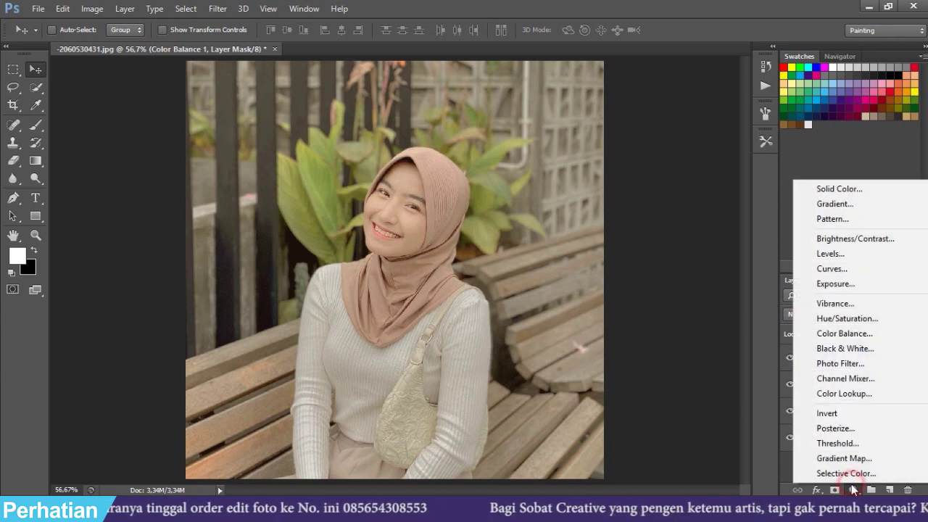
pyautogui.click(852, 238)
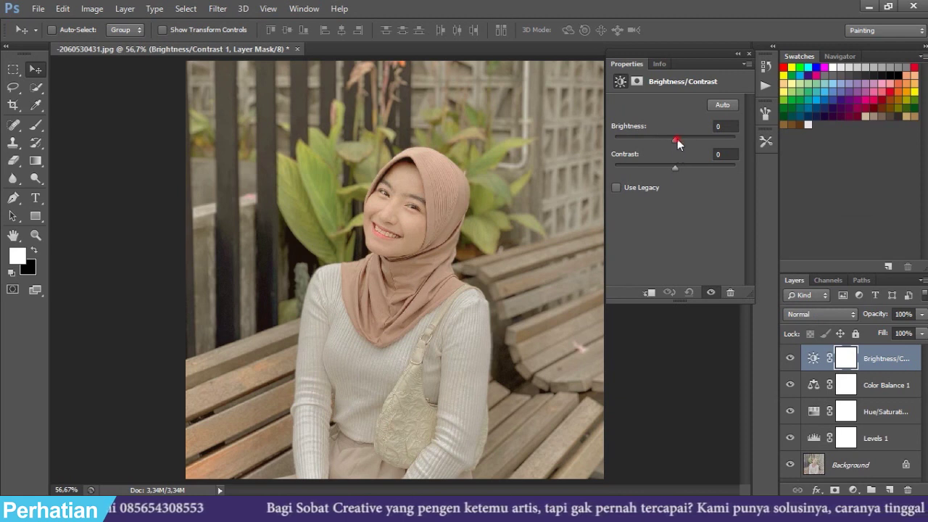
pyautogui.moveTo(677, 139); pyautogui.dragTo(680, 141)
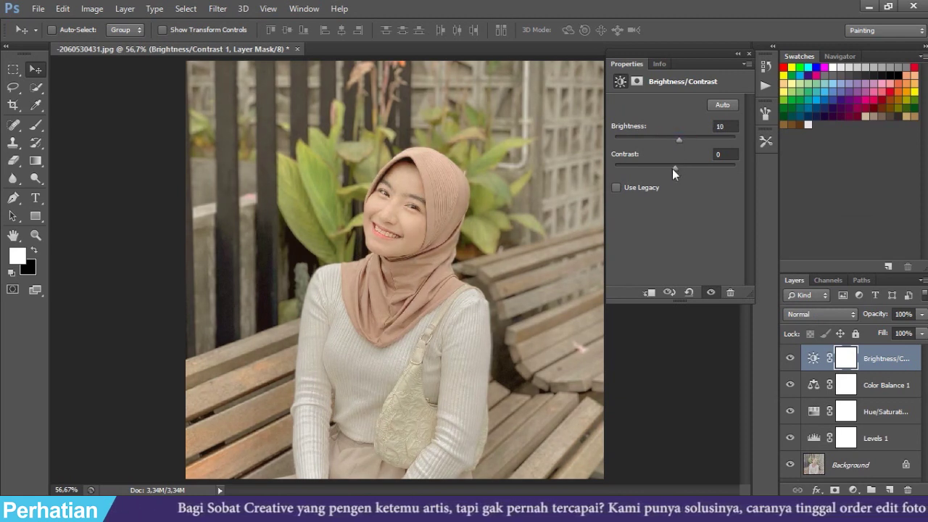
pyautogui.click(674, 169)
pyautogui.moveTo(676, 169); pyautogui.dragTo(701, 165)
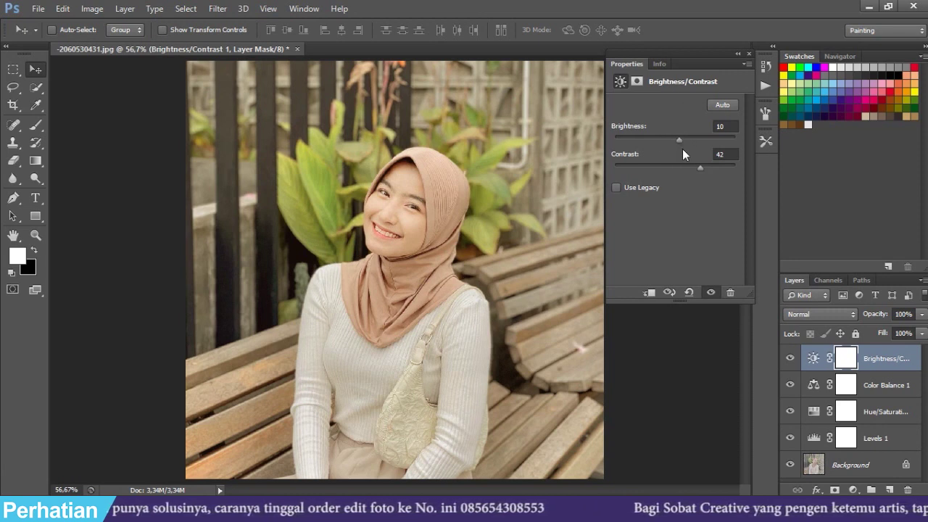
pyautogui.click(749, 55)
pyautogui.click(790, 361)
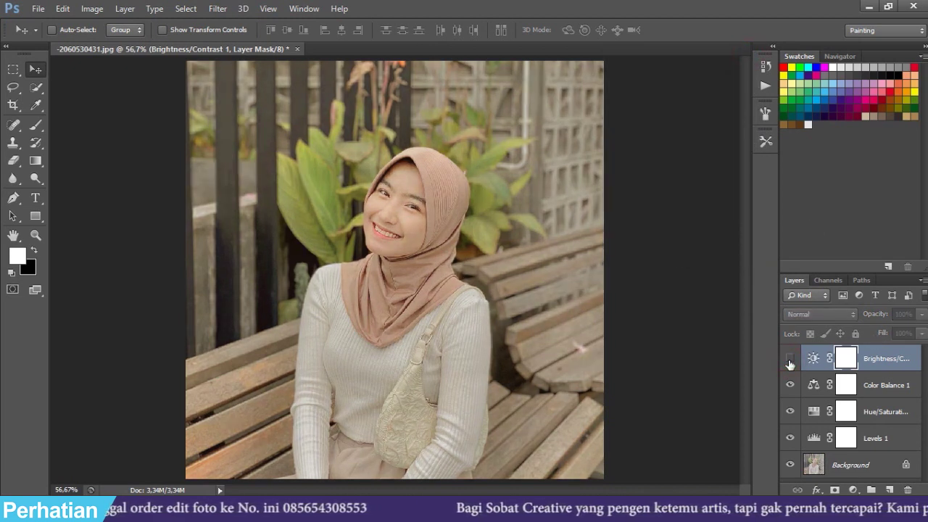
pyautogui.click(791, 360)
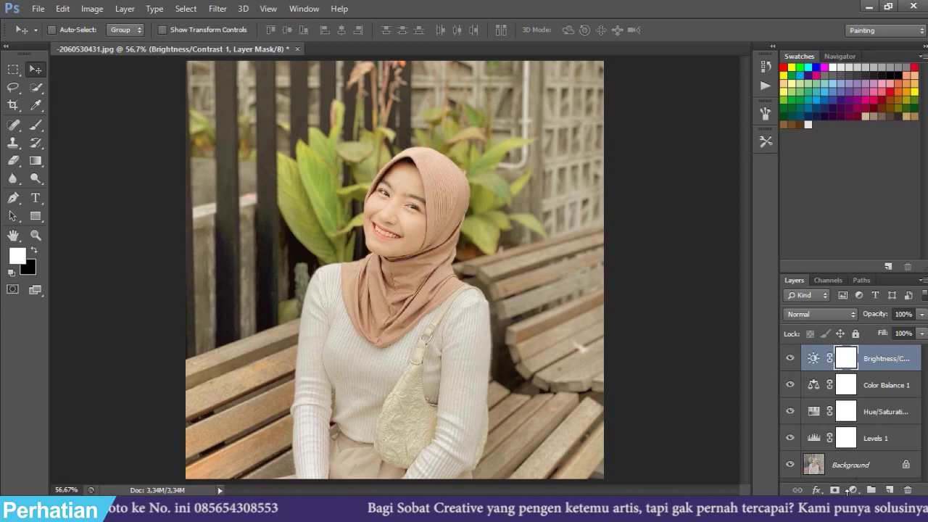
# - Add a Curves adjustment layer, lower the RGB white point slightly, set the black point to input 16, output 0, and compare the effect
pyautogui.click(854, 491)
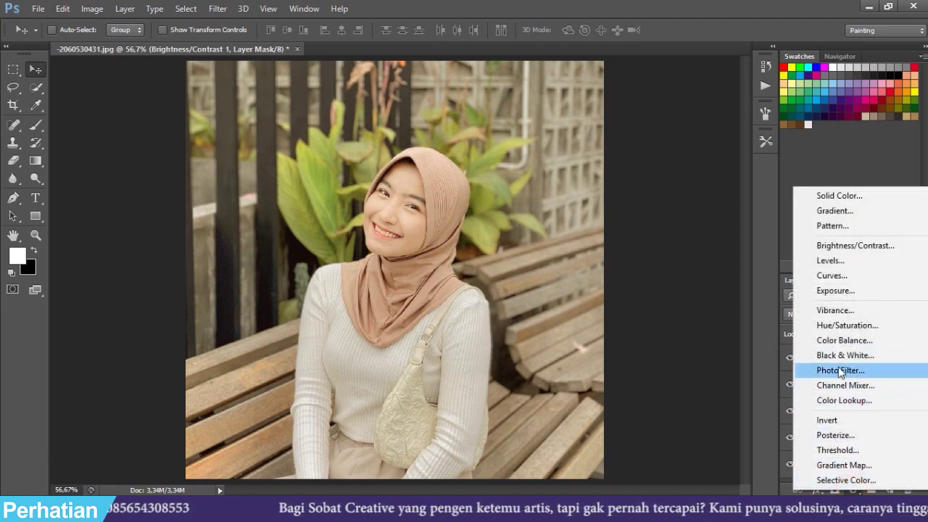
pyautogui.click(848, 280)
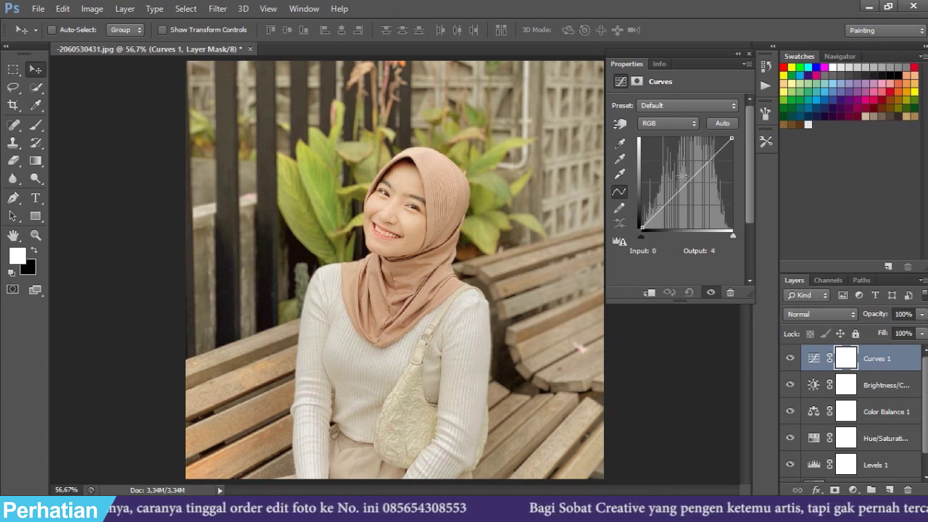
pyautogui.click(731, 139)
pyautogui.moveTo(732, 139); pyautogui.dragTo(732, 143)
pyautogui.moveTo(642, 228); pyautogui.dragTo(647, 231)
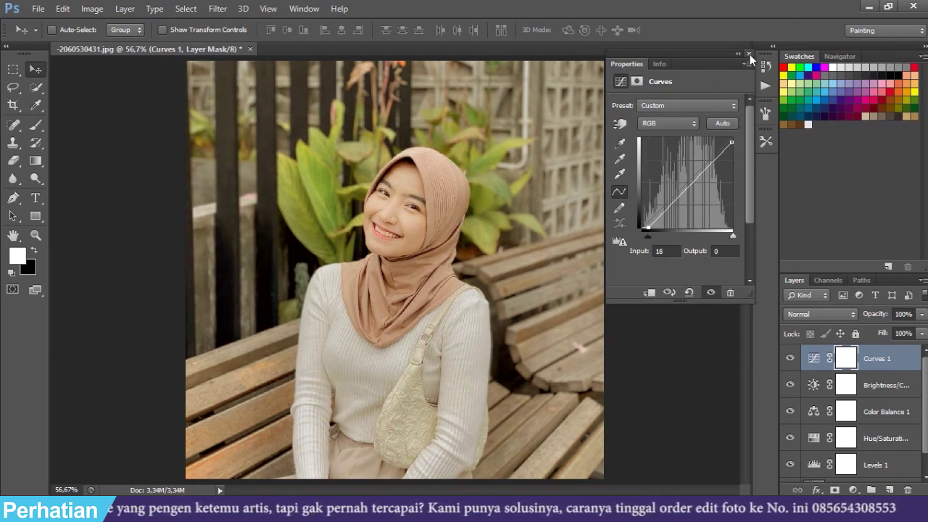
pyautogui.click(750, 55)
pyautogui.click(790, 358)
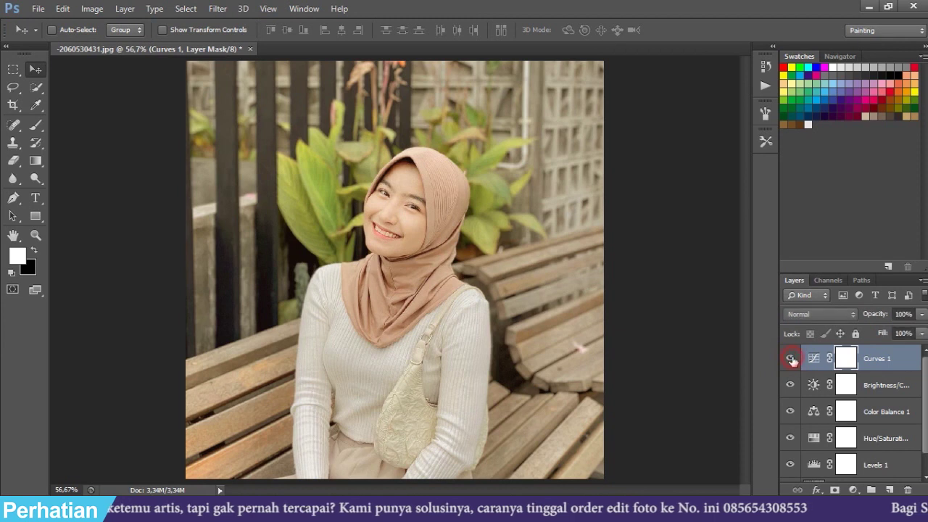
pyautogui.click(791, 358)
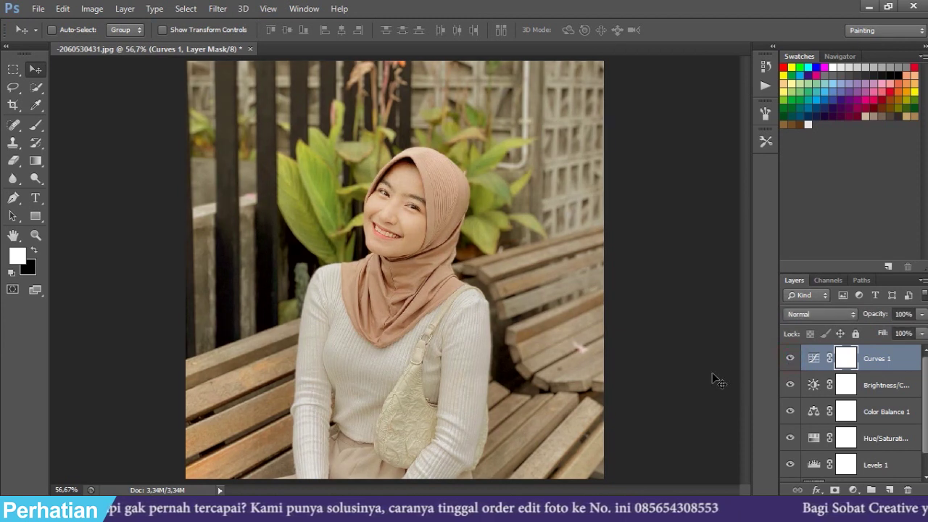
# - Add a second Color Balance adjustment layer above Curves with midtones Cyan-Red -16 and Yellow-Blue +11
pyautogui.click(853, 490)
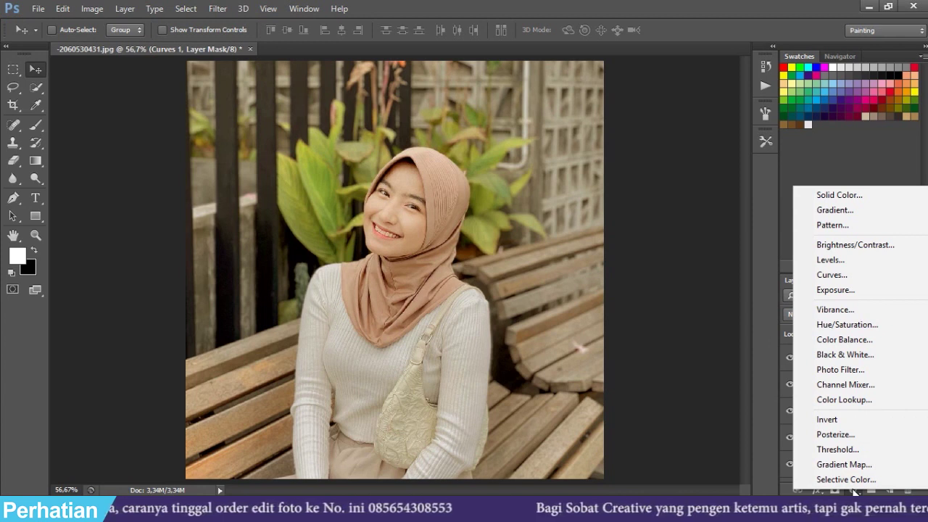
pyautogui.click(854, 339)
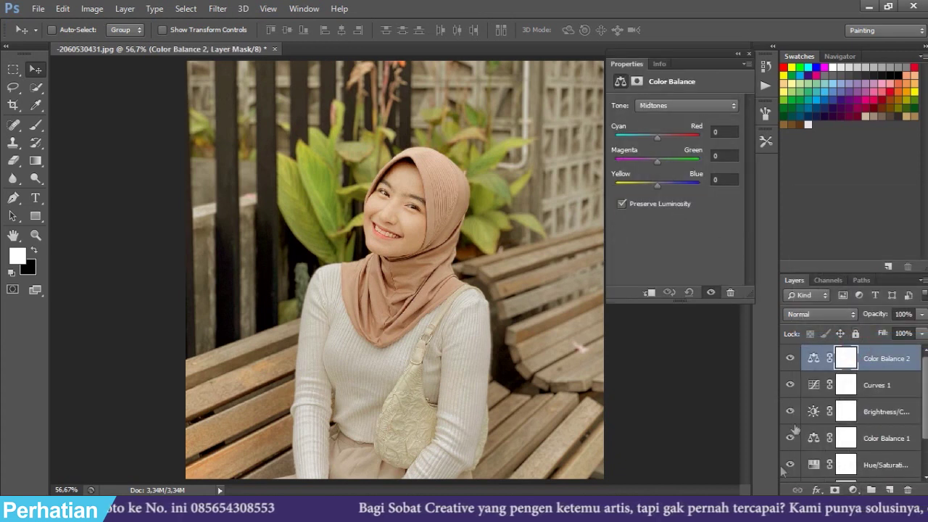
pyautogui.moveTo(657, 137); pyautogui.dragTo(653, 140)
pyautogui.moveTo(668, 189); pyautogui.dragTo(664, 190)
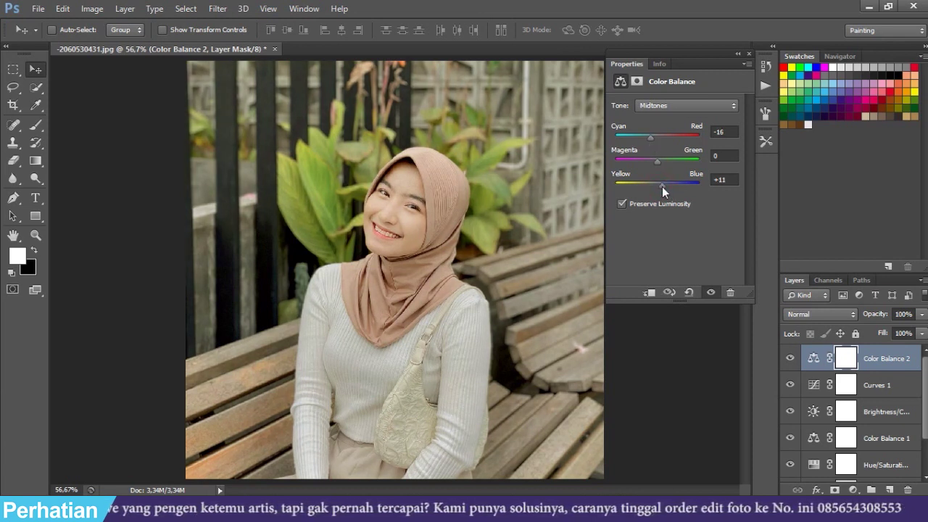
pyautogui.click(748, 55)
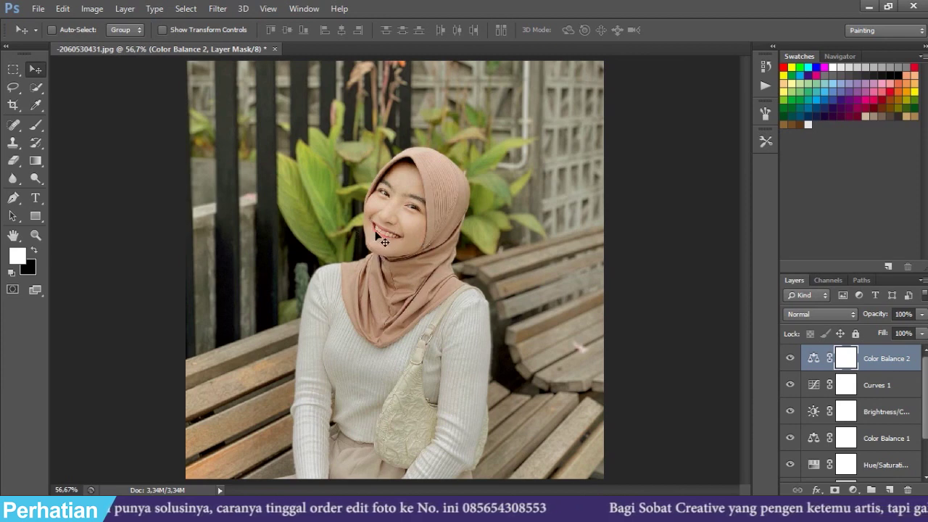
# - Examine the color-graded portrait up close and as a whole, paying attention to the face and lips
pyautogui.scroll(3, 376, 233)
pyautogui.scroll(2, 376, 230)
pyautogui.scroll(-2, 376, 230)
pyautogui.scroll(2, 377, 231)
pyautogui.scroll(-2, 380, 231)
pyautogui.scroll(-2, 380, 231)
pyautogui.scroll(3, 430, 257)
pyautogui.press('alt')
pyautogui.scroll(-3, 375, 253)
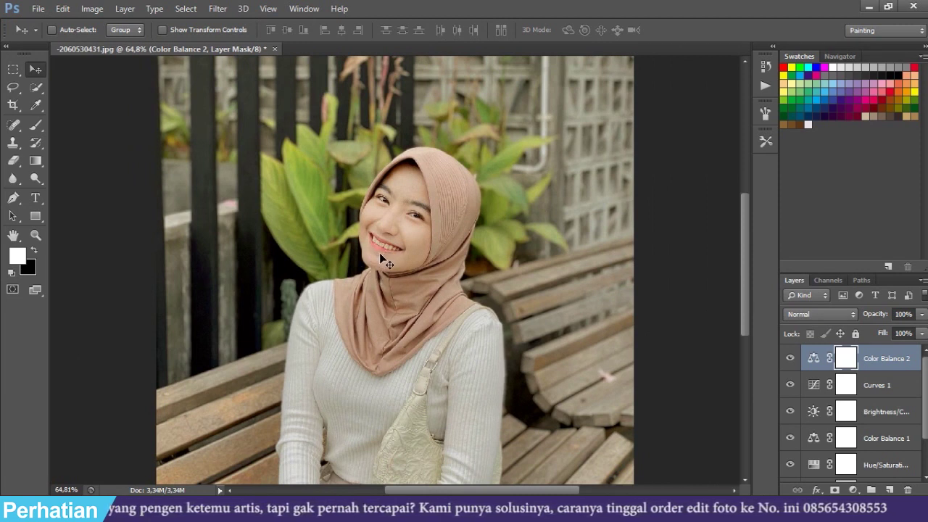
# - Select only the woman's lips on the Background layer with the Quick Selection tool, subtracting the surrounding face from the selection
pyautogui.scroll(2, 379, 252)
pyautogui.scroll(-1, 614, 310)
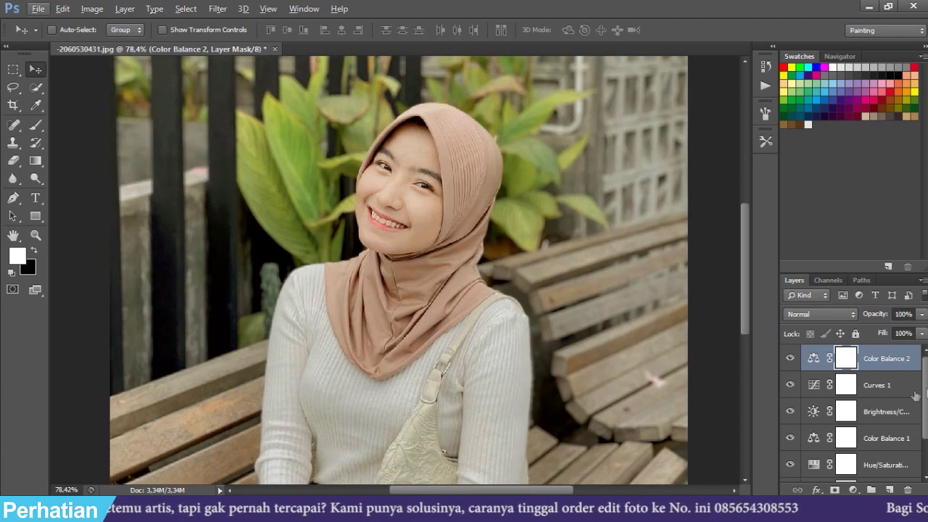
pyautogui.scroll(-2, 847, 435)
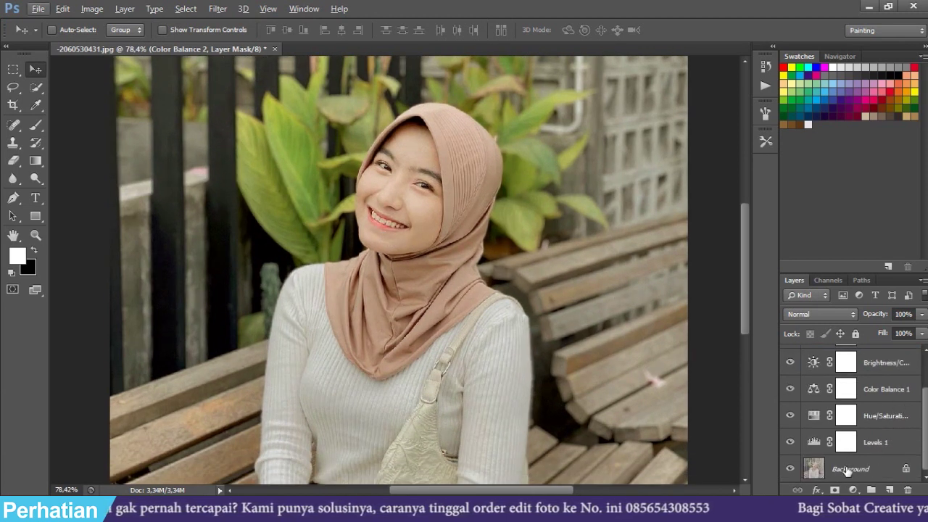
pyautogui.click(849, 470)
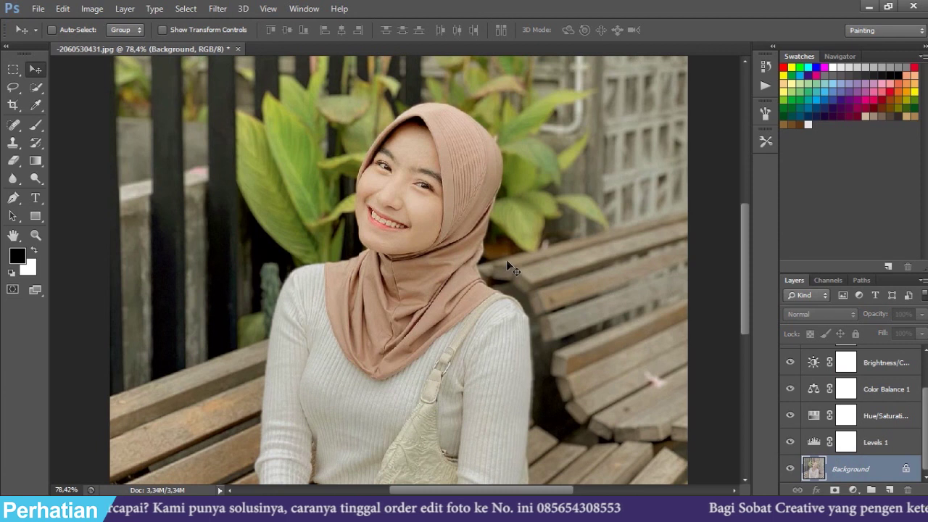
pyautogui.press('w')
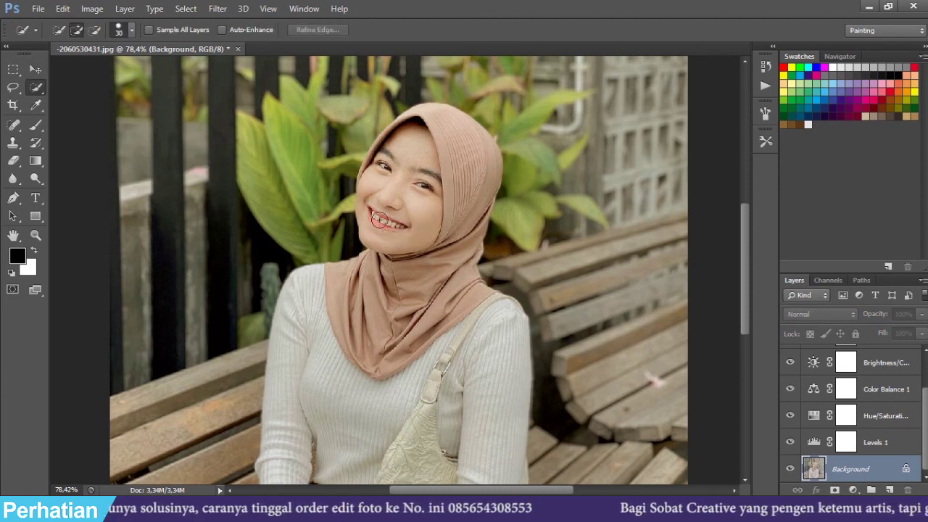
pyautogui.moveTo(370, 214)
pyautogui.mouseDown()
pyautogui.moveTo(434, 234)
pyautogui.moveTo(366, 172)
pyautogui.mouseUp()
pyautogui.click(76, 31)
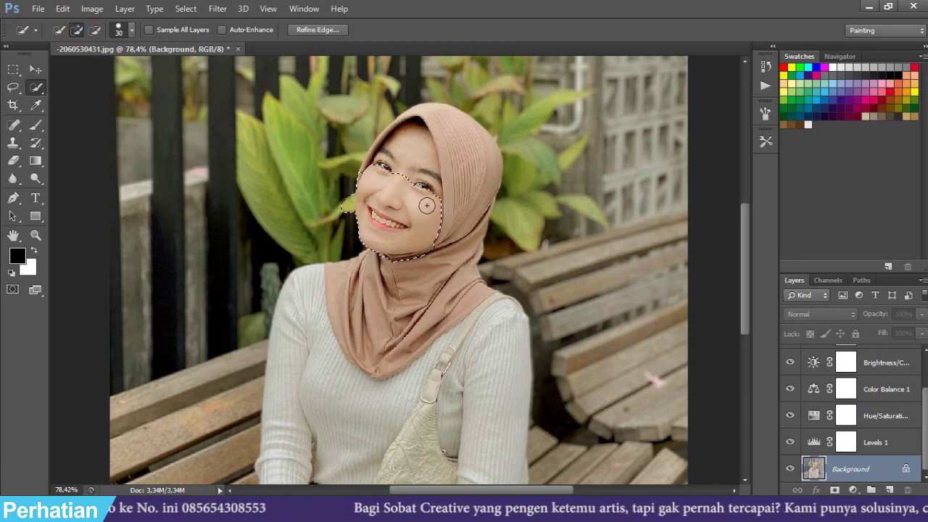
pyautogui.click(95, 30)
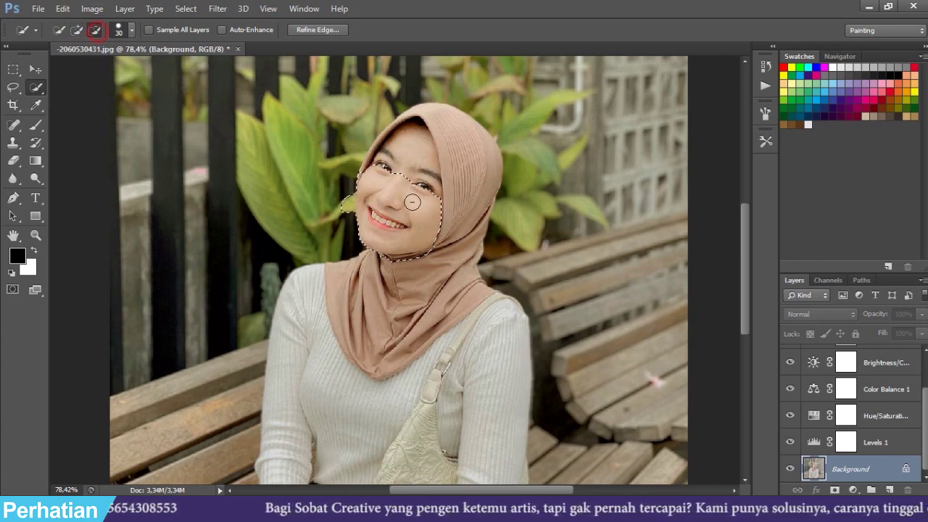
pyautogui.moveTo(375, 182); pyautogui.dragTo(421, 243)
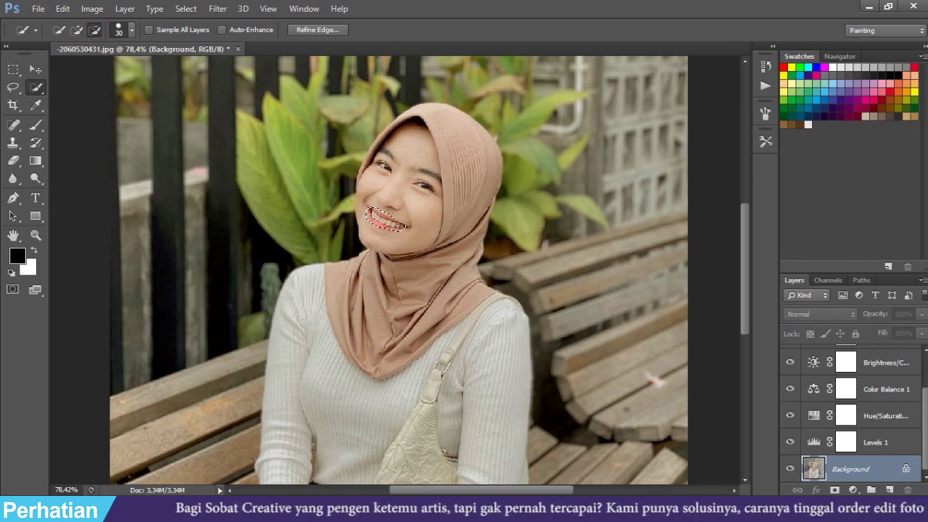
pyautogui.click(36, 69)
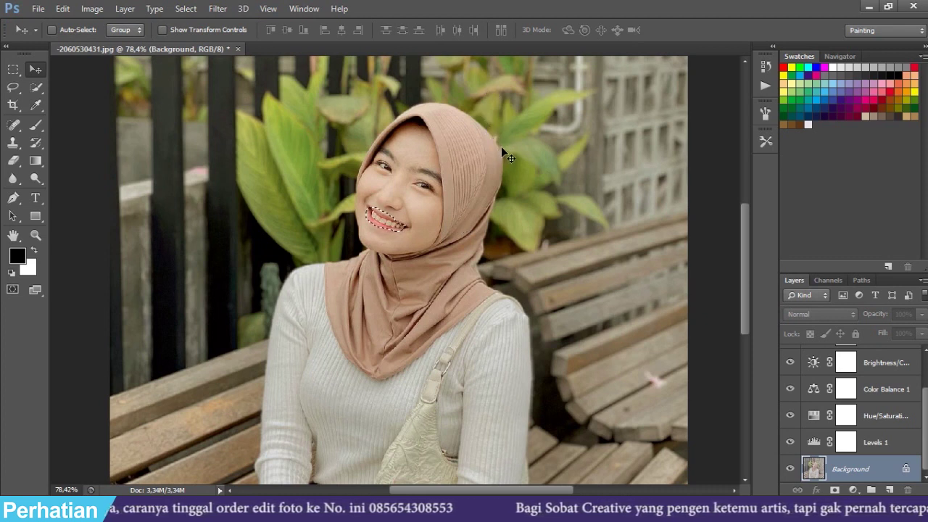
# - Add a Hue/Saturation adjustment layer masked to the lips, sample their reds, and set the Reds saturation to +22
pyautogui.click(854, 491)
pyautogui.click(841, 324)
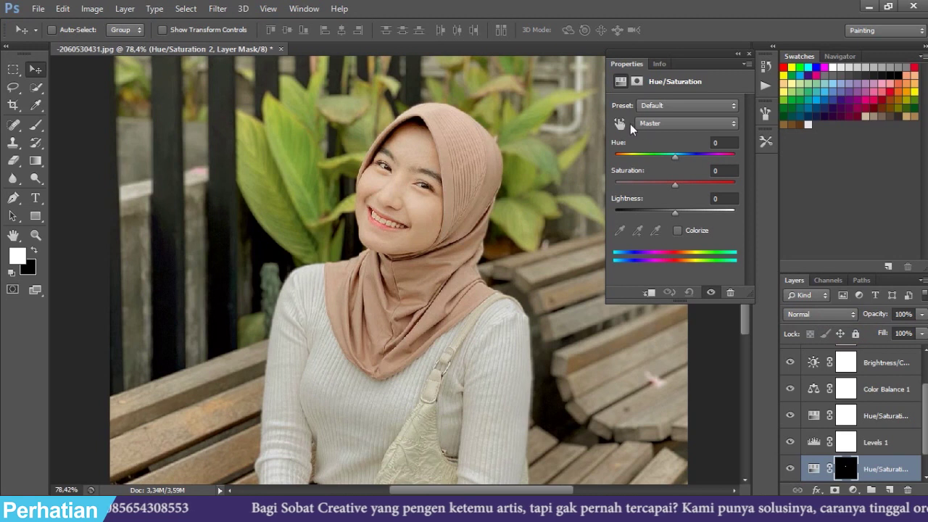
pyautogui.click(616, 125)
pyautogui.click(373, 220)
pyautogui.moveTo(676, 186); pyautogui.dragTo(682, 188)
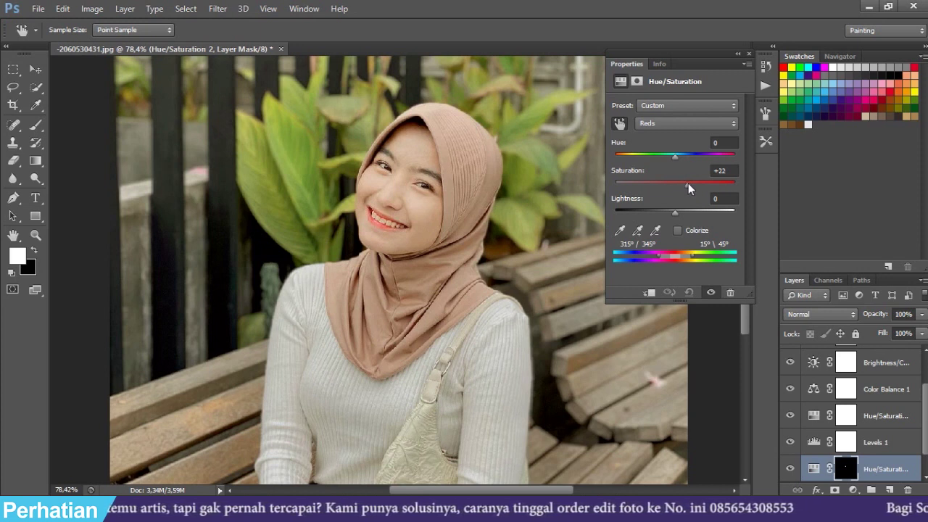
pyautogui.click(749, 56)
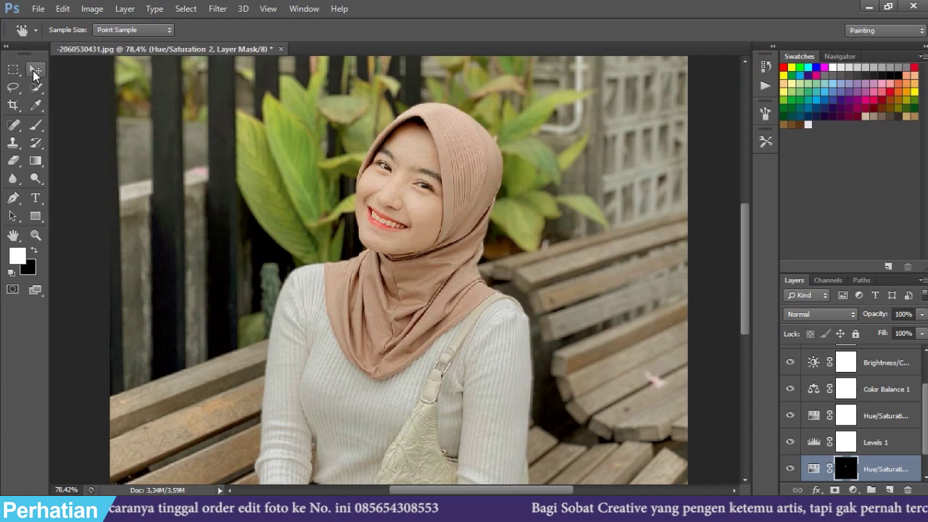
pyautogui.click(35, 69)
# - Compare the lips with and without the masked Hue/Saturation adjustment, leaving the layer visible
pyautogui.click(790, 469)
pyautogui.click(790, 469)
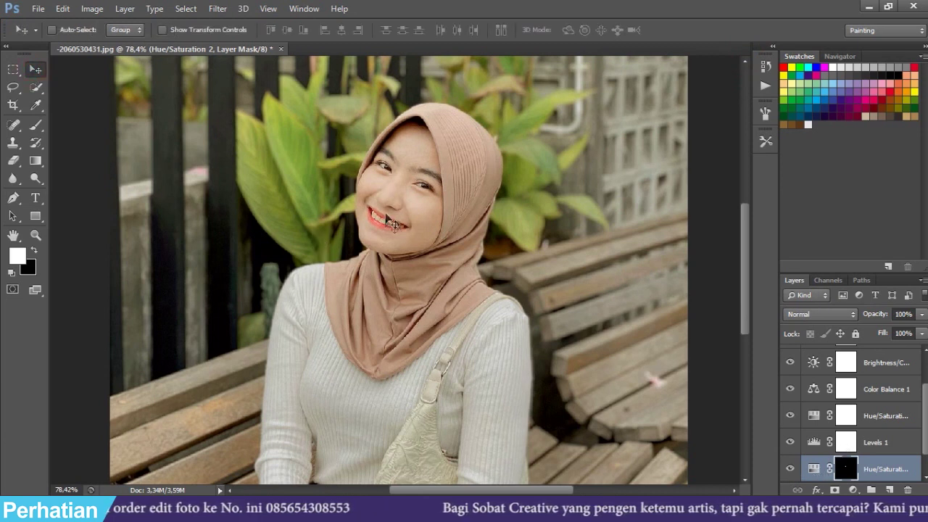
pyautogui.click(790, 470)
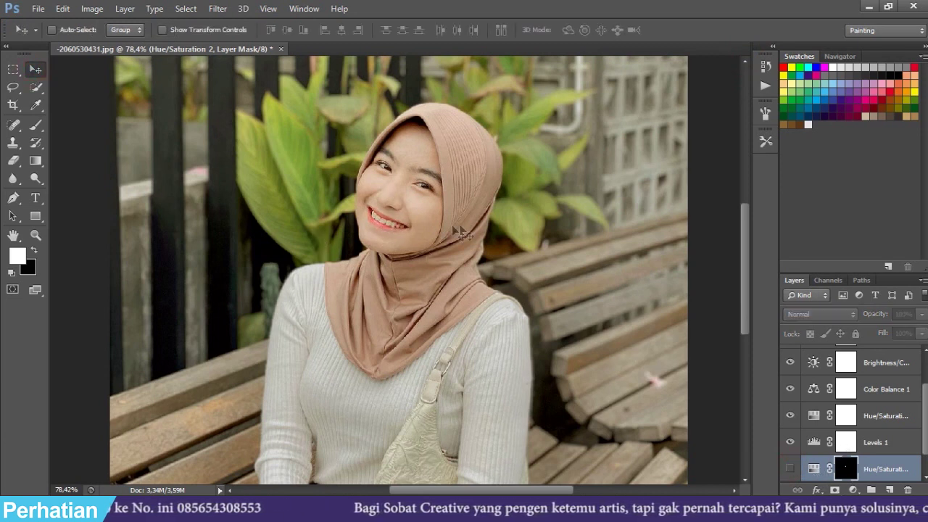
pyautogui.click(790, 469)
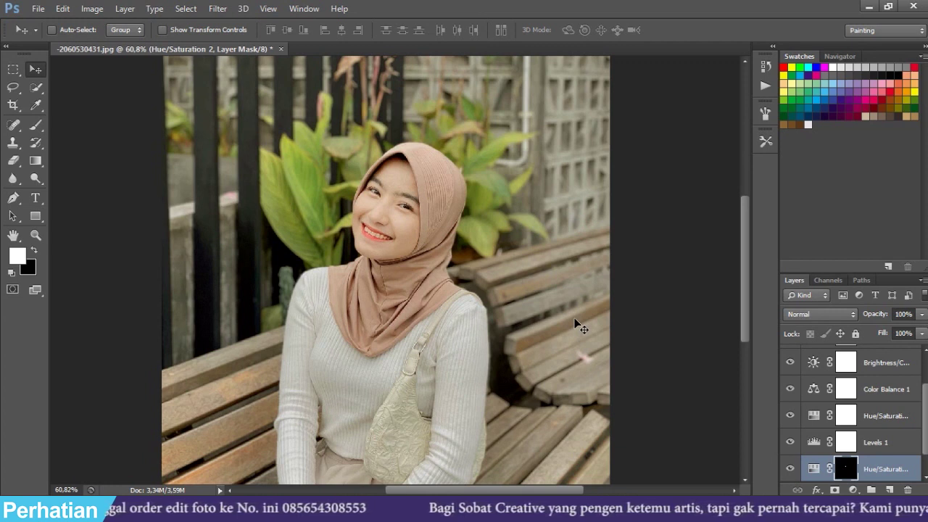
# - Compare the original Background photo with the full grade by hiding all adjustment layers and showing them all again
pyautogui.scroll(2, 885, 442)
pyautogui.click(790, 358)
pyautogui.moveTo(791, 380); pyautogui.dragTo(790, 482)
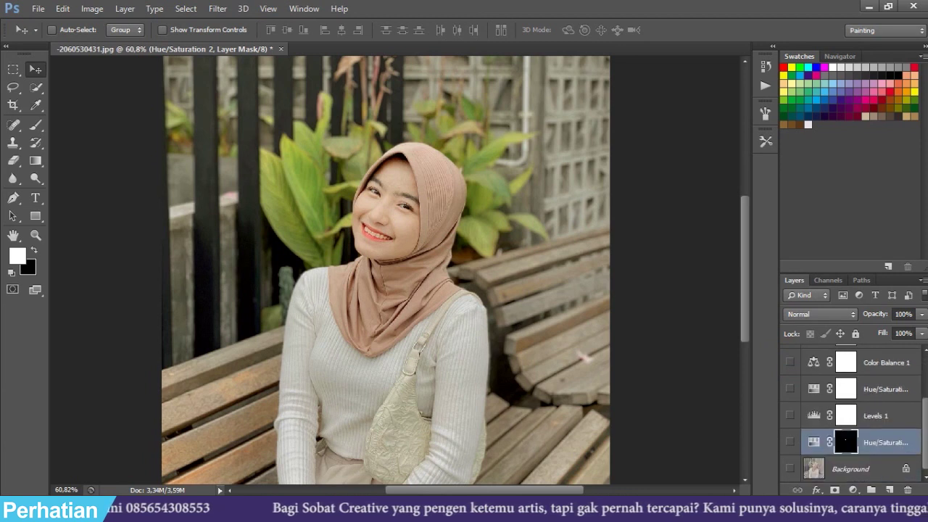
pyautogui.click(791, 469)
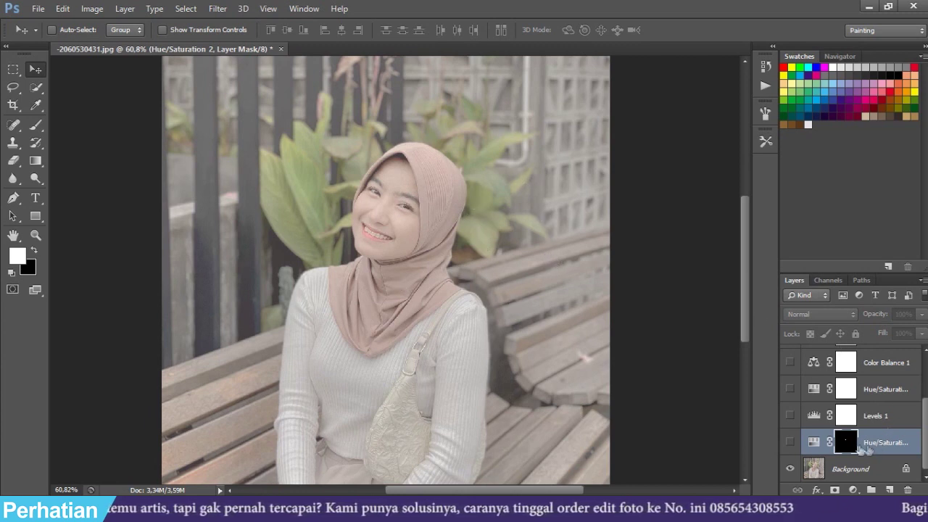
pyautogui.moveTo(796, 448); pyautogui.dragTo(790, 241)
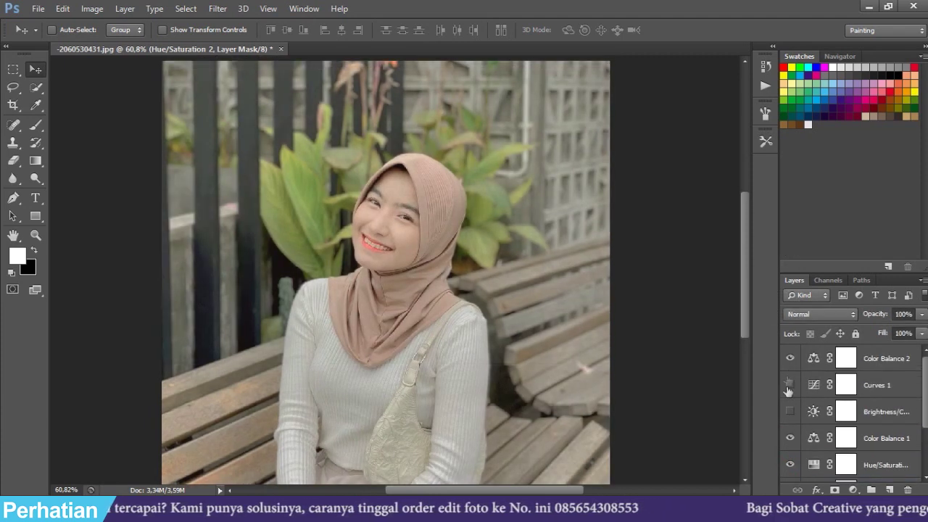
pyautogui.click(790, 385)
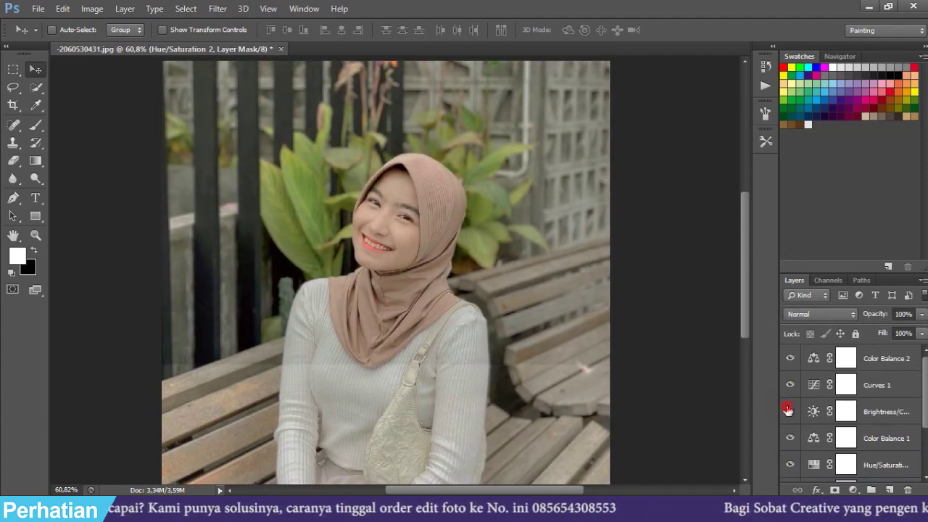
pyautogui.click(790, 411)
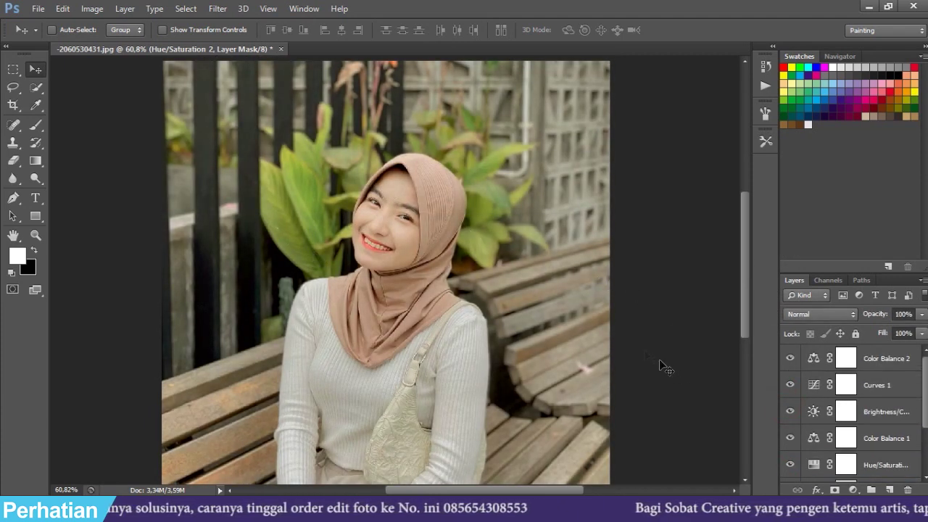
# - Examine the finished portrait at several zoom levels, checking the overall colors and the lips
pyautogui.scroll(-3, 580, 344)
pyautogui.scroll(1, 586, 341)
pyautogui.scroll(2, 589, 341)
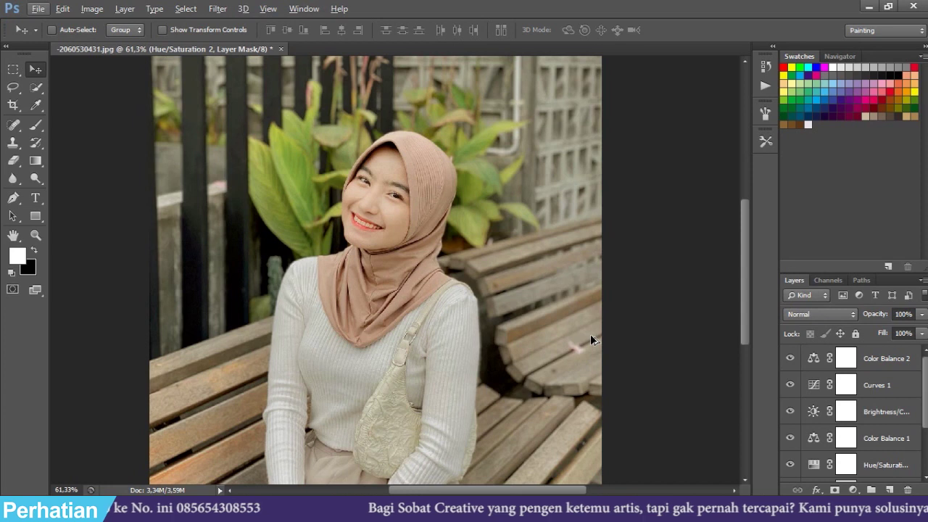
pyautogui.scroll(-3, 594, 312)
pyautogui.scroll(6, 667, 338)
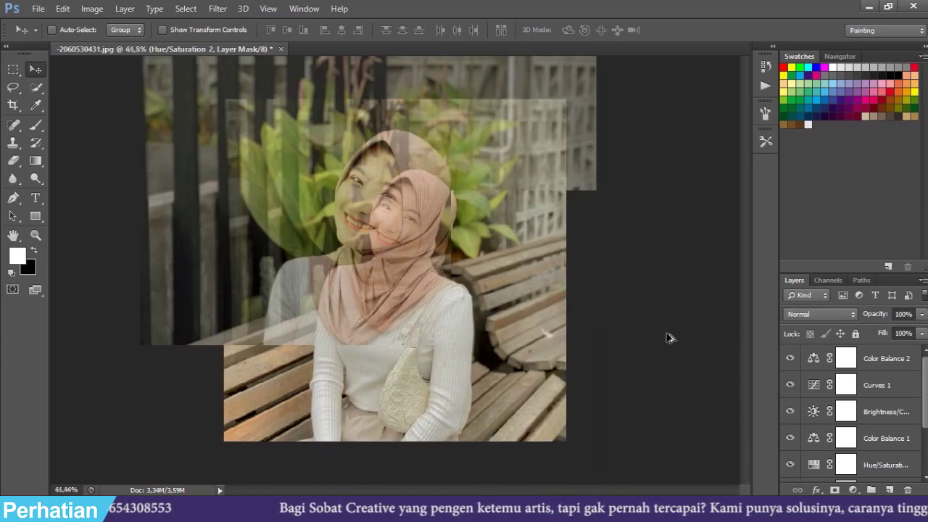
pyautogui.scroll(-4, 649, 337)
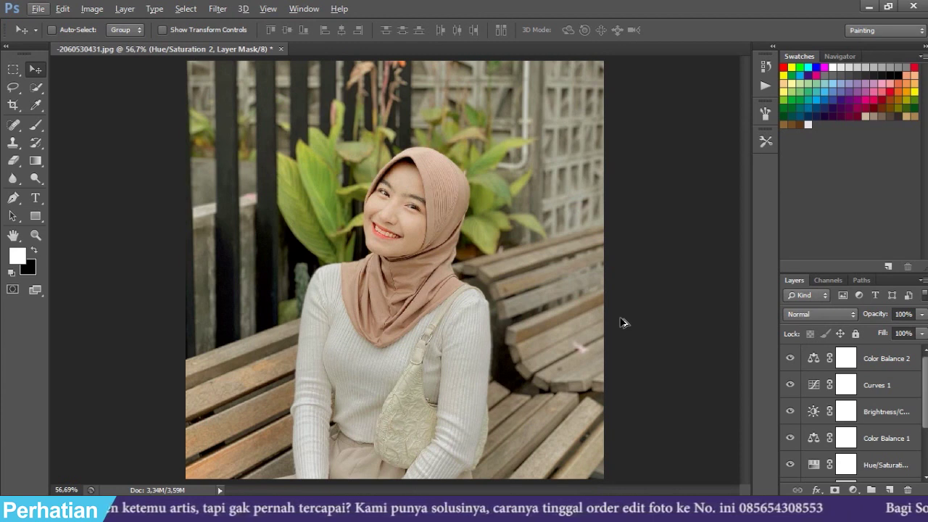
pyautogui.scroll(-1, 623, 320)
pyautogui.scroll(1, 623, 321)
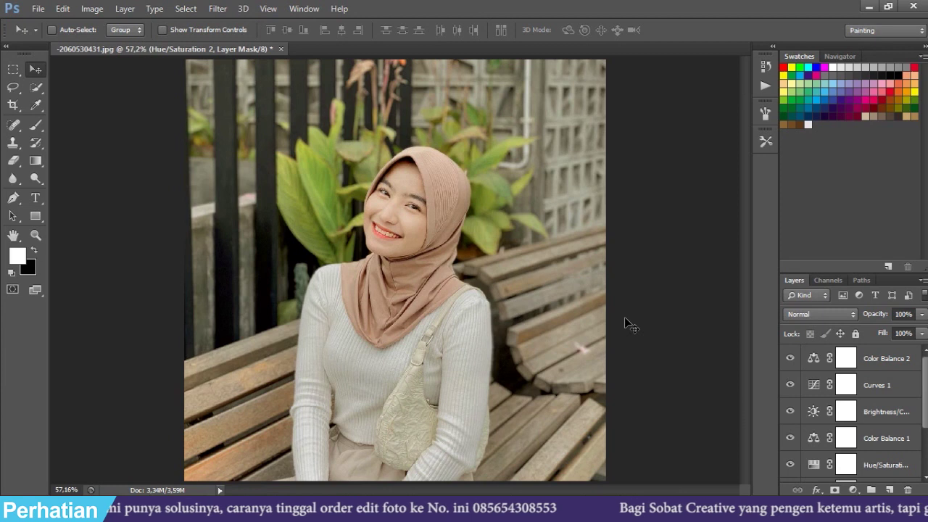
pyautogui.scroll(2, 625, 324)
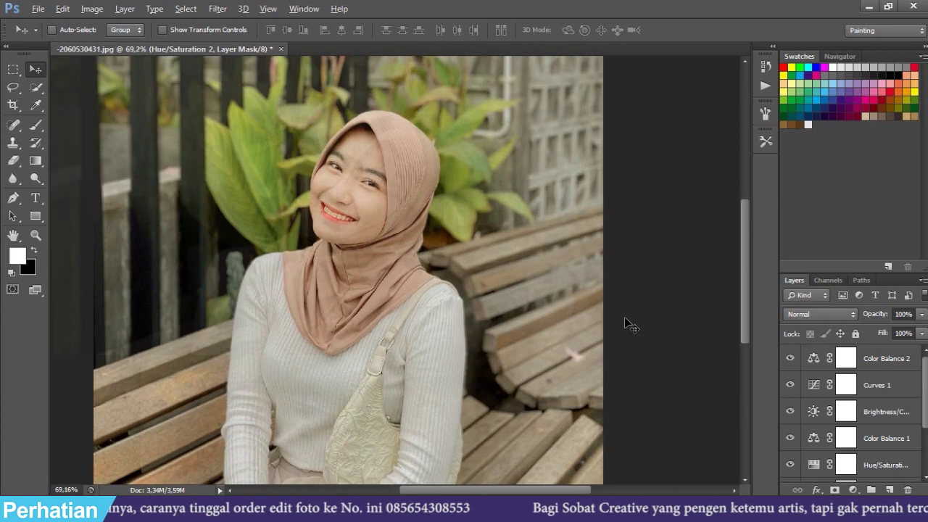
pyautogui.scroll(-3, 626, 323)
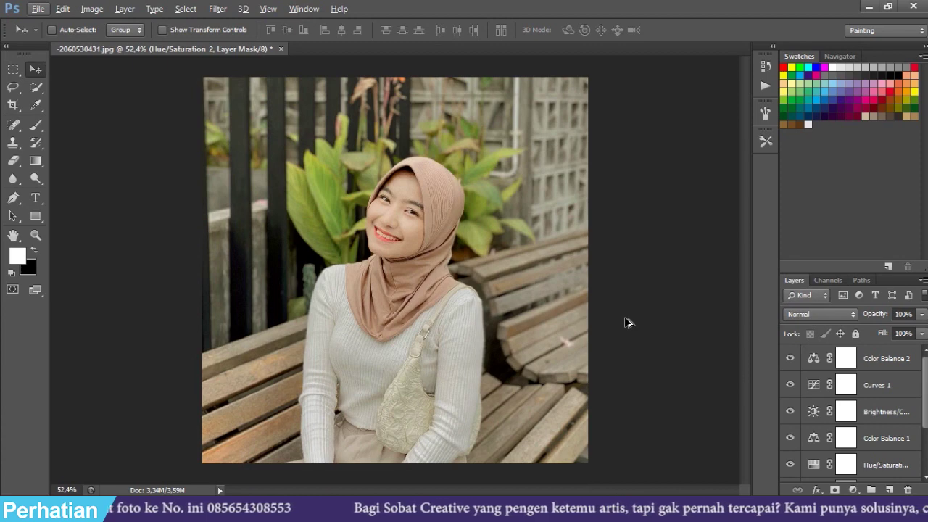
pyautogui.scroll(2, 628, 323)
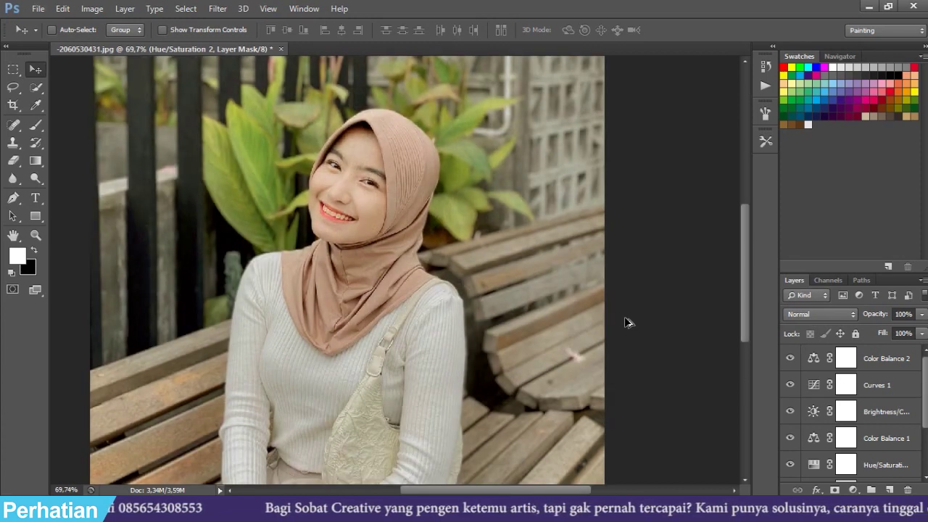
pyautogui.scroll(-1, 629, 325)
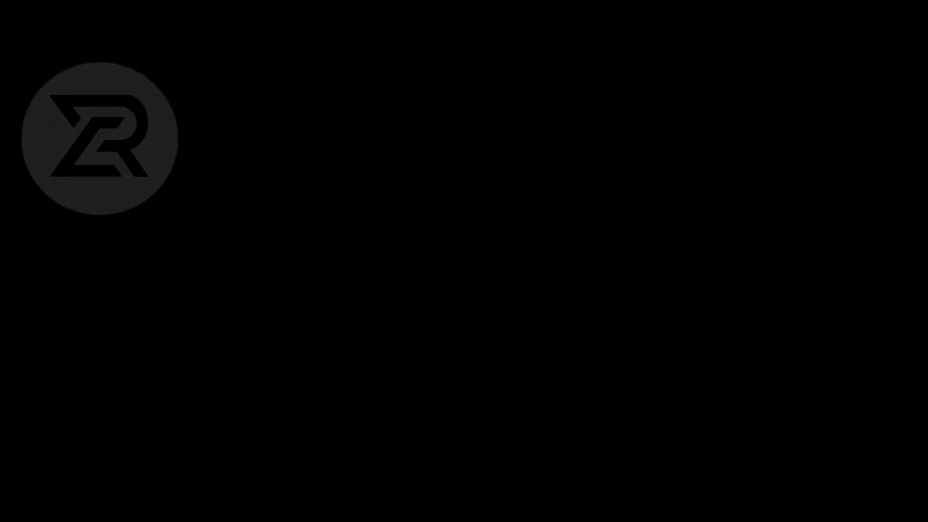